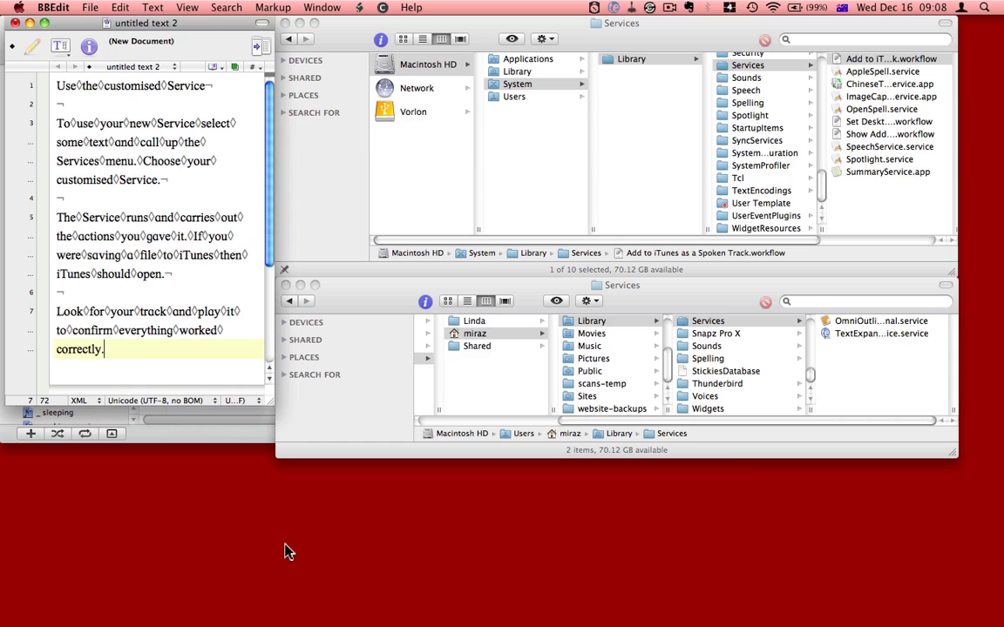
Select all the text in the untitled document and run the Add to iTunes as a Spoken Track service on it.
key(super+a)
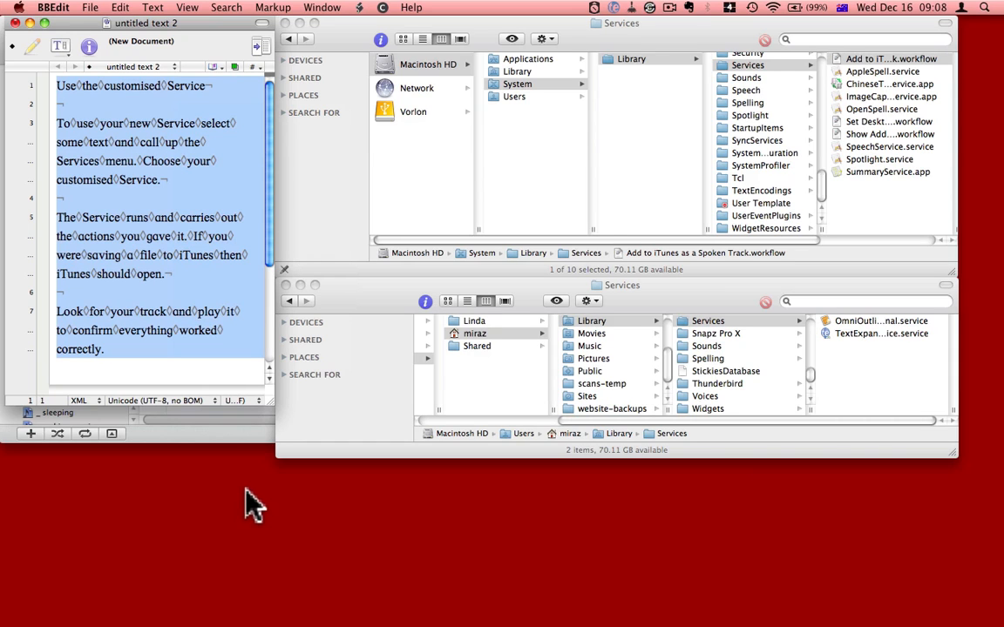
click(54, 7)
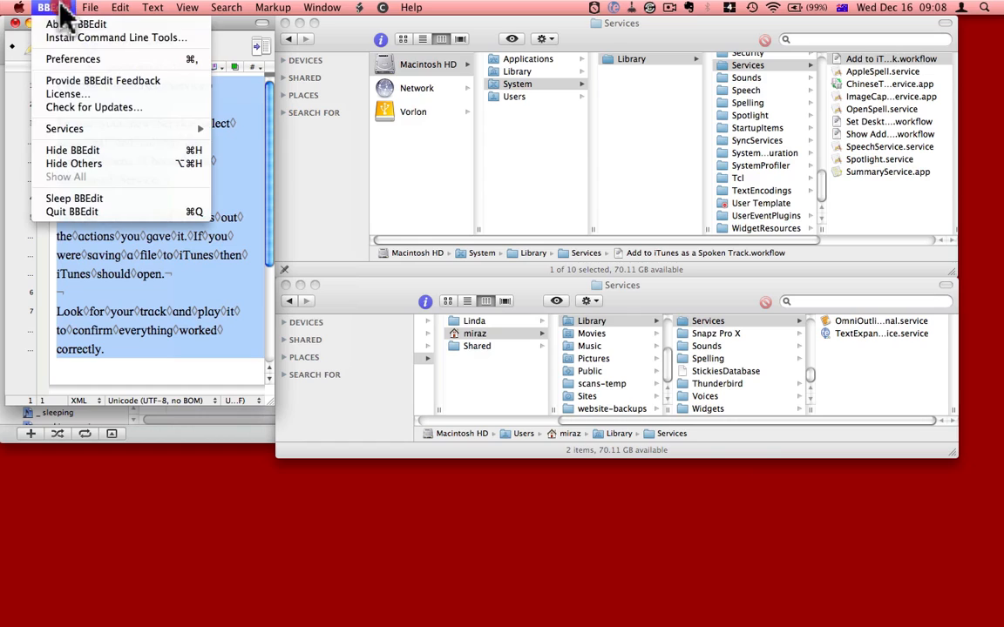
mouse_move(67, 133)
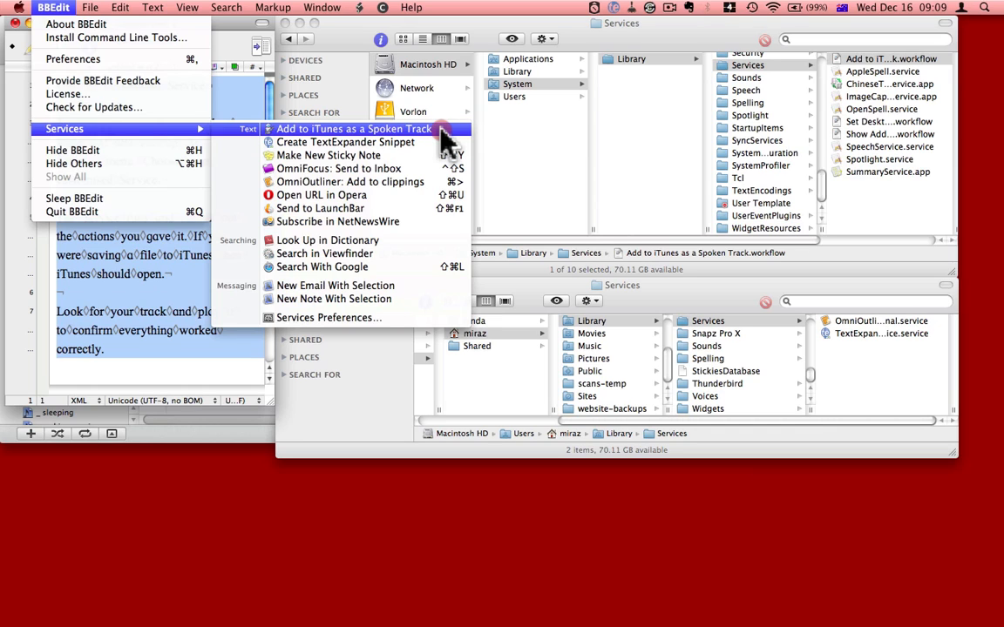
click(440, 131)
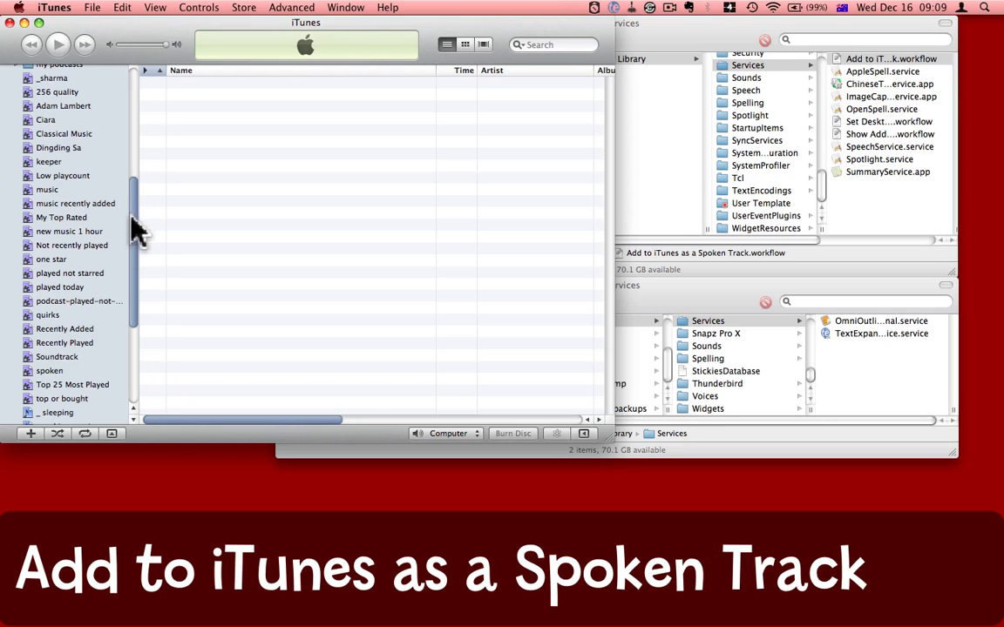
Play the Text to Speech track from the Recently Added playlist in iTunes, and pause it.
click(27, 327)
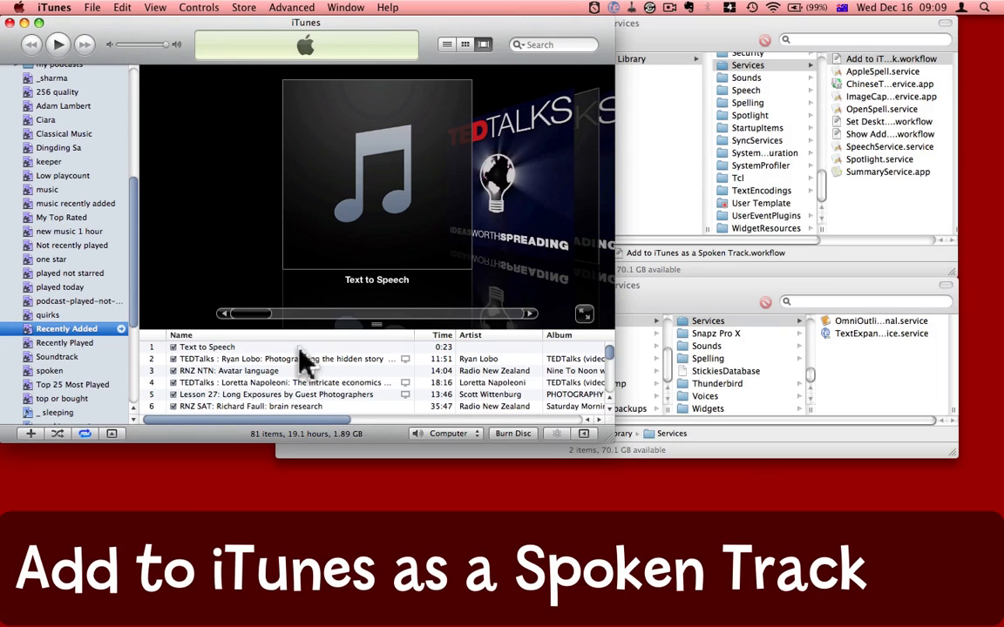
click(298, 347)
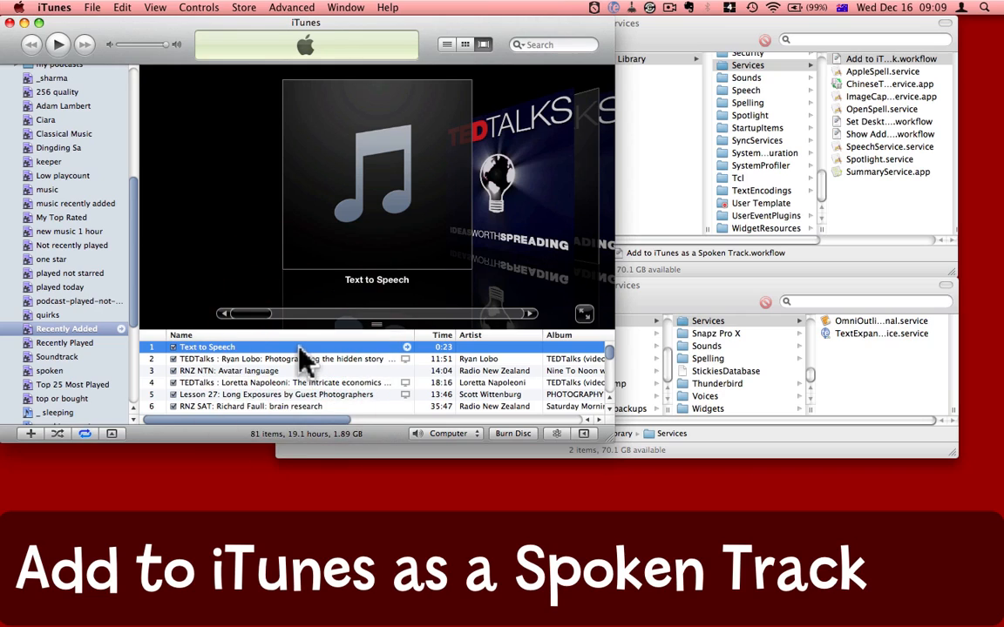
double_click(298, 348)
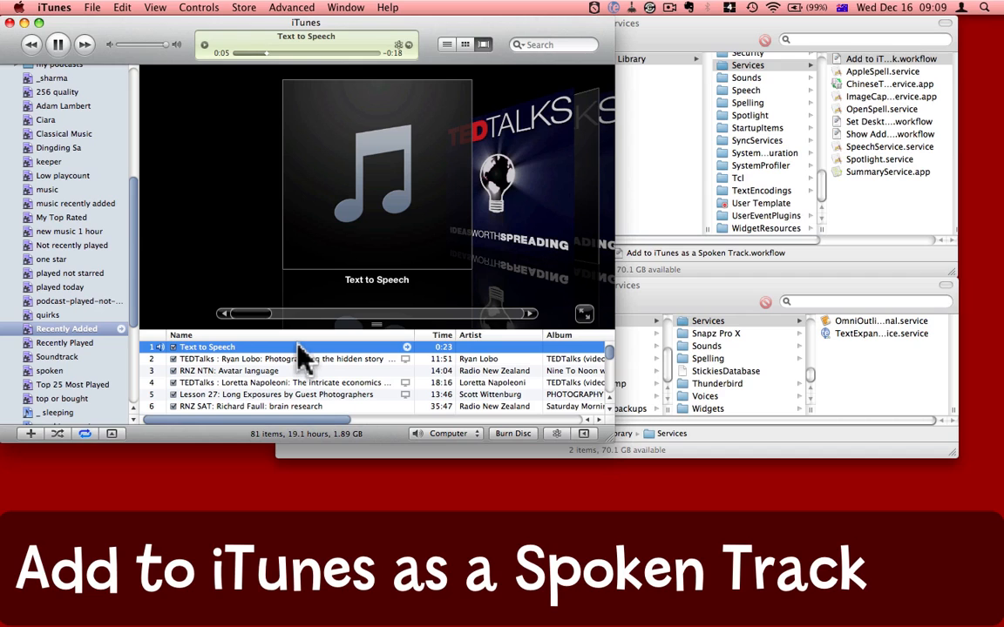
click(58, 44)
Remove the Text to Speech track from the iTunes library and confirm the removal.
key(super+Tab)
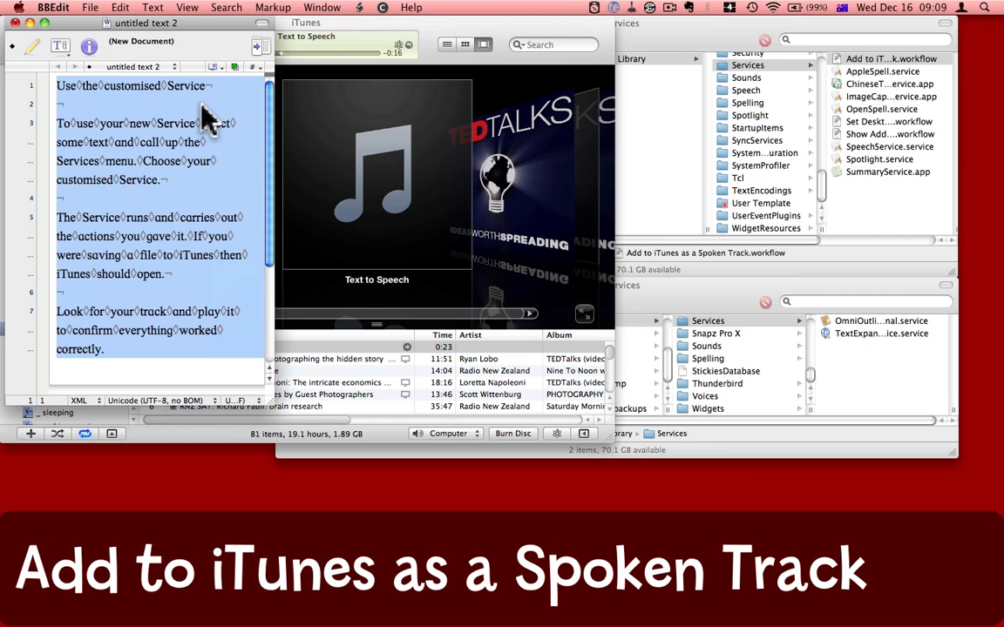
click(434, 28)
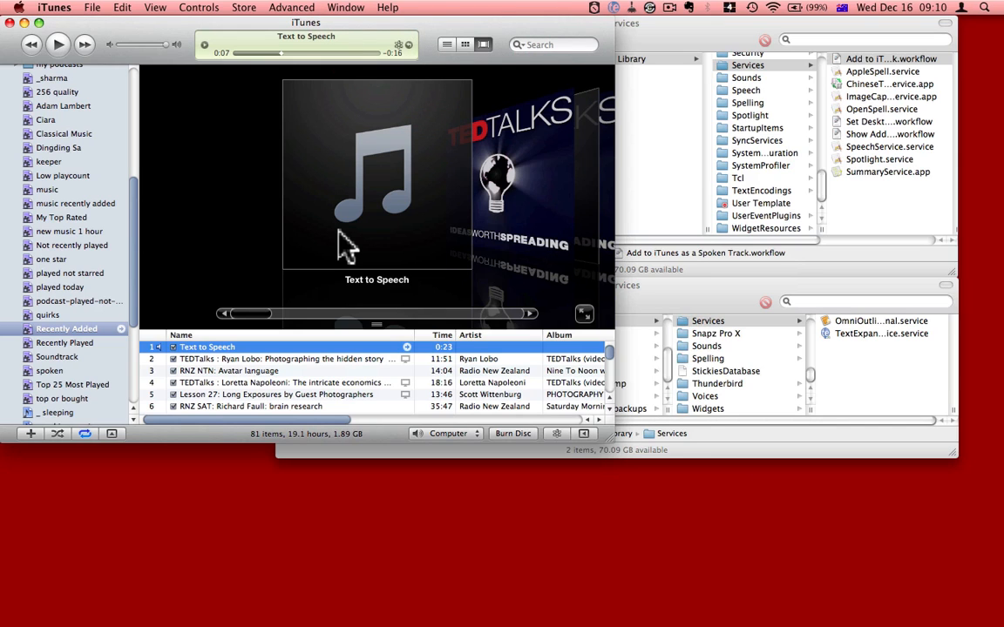
key(BackSpace)
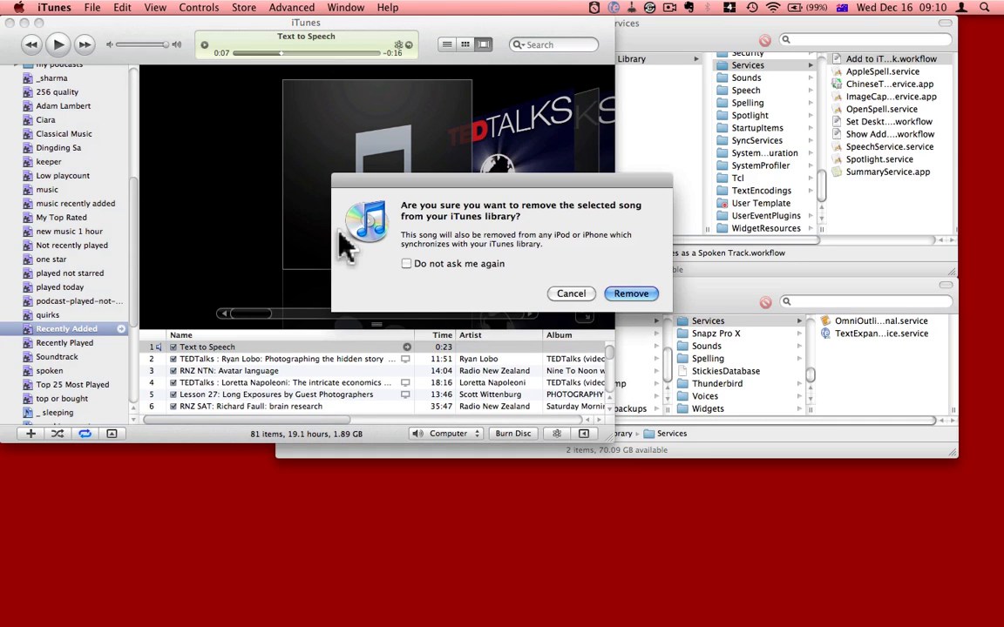
click(636, 294)
click(633, 278)
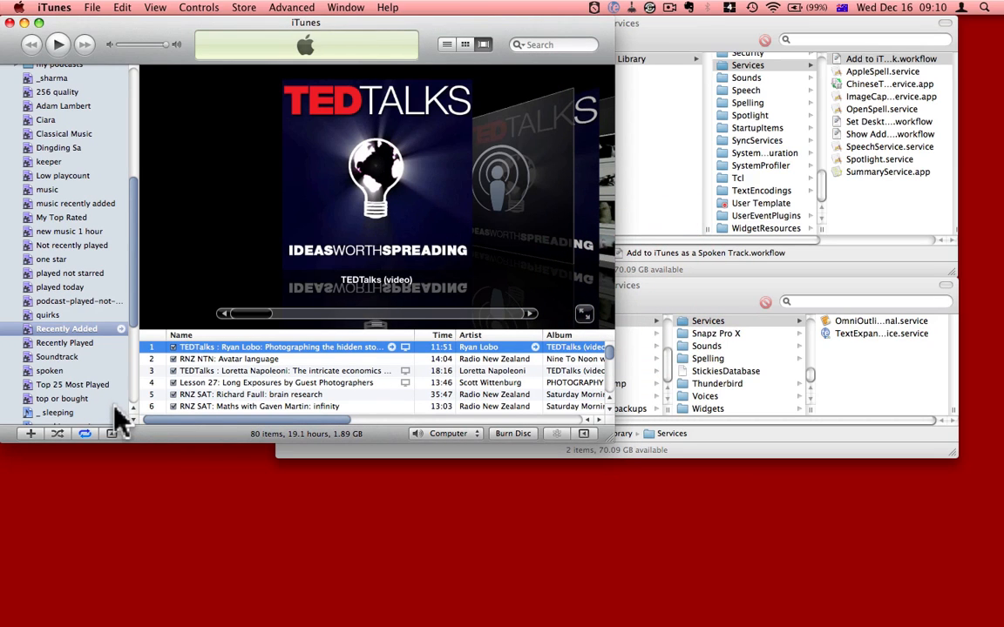
Open Add to iTunes as a Spoken Track.workflow from the System Services folder in Automator and shrink the workflow window.
key(super+Tab)
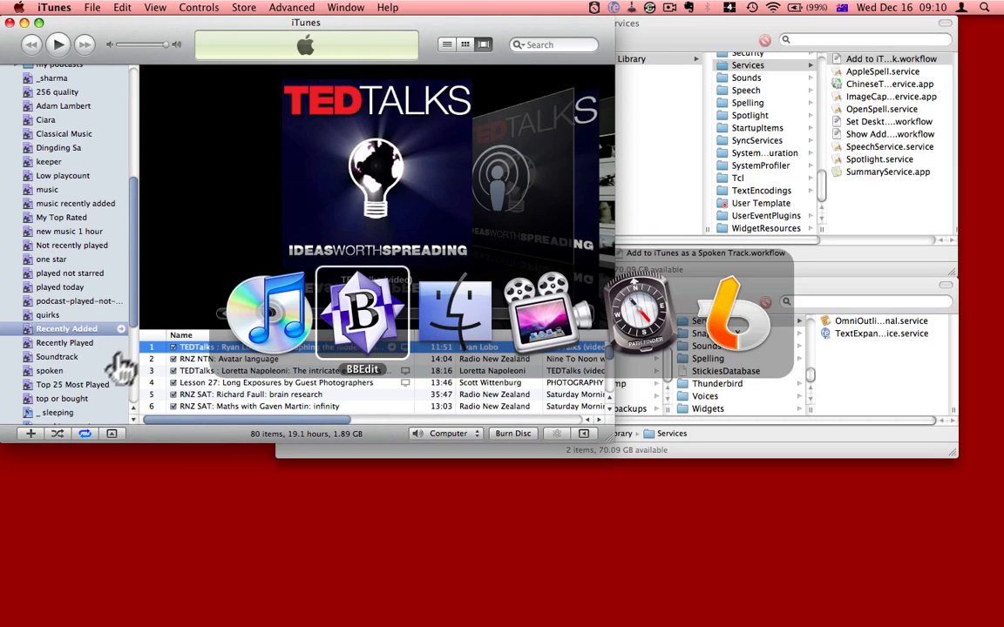
click(340, 351)
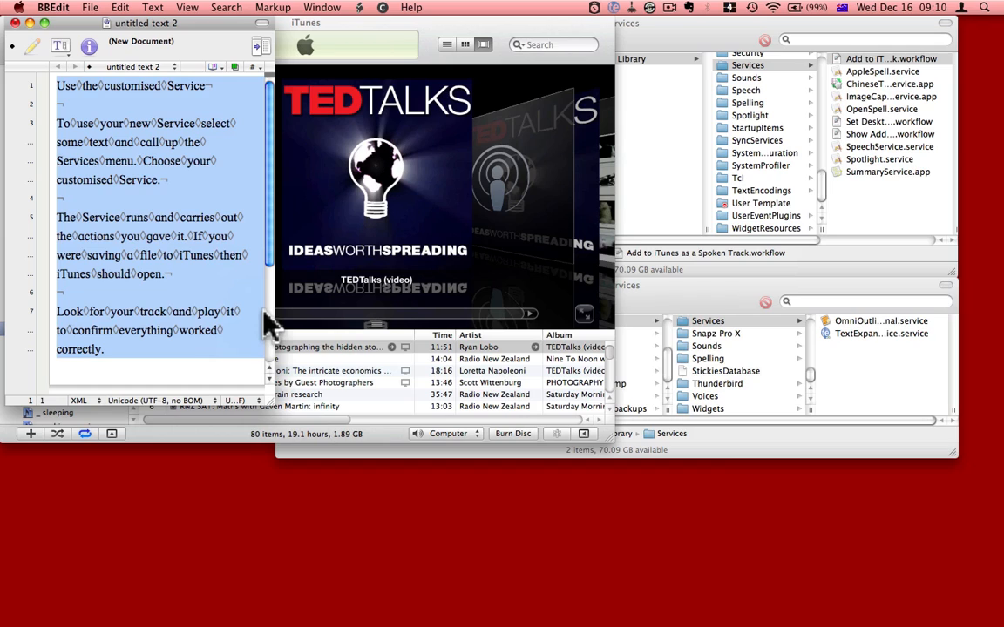
click(684, 39)
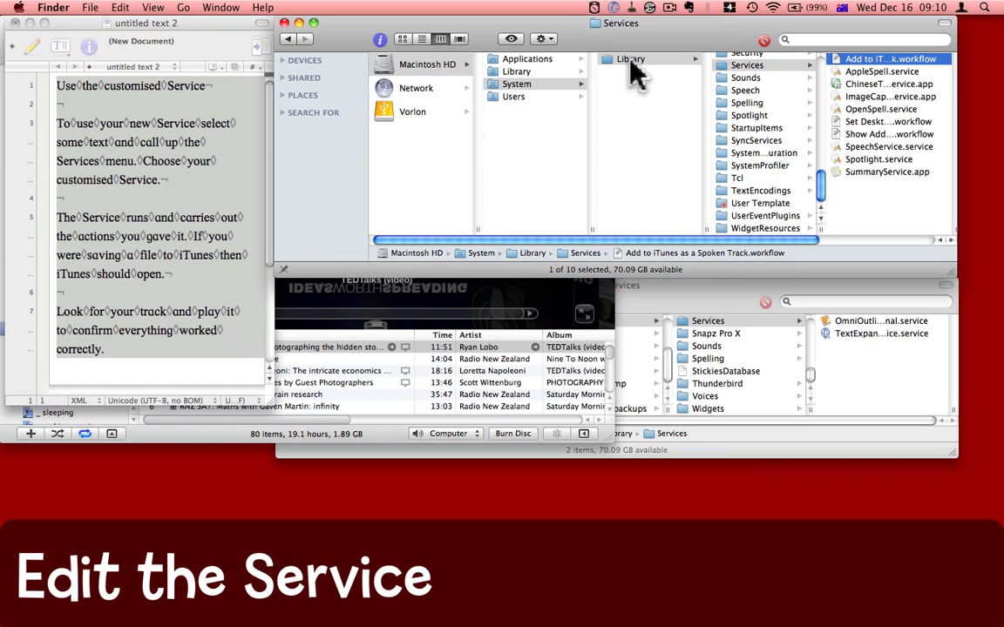
click(839, 60)
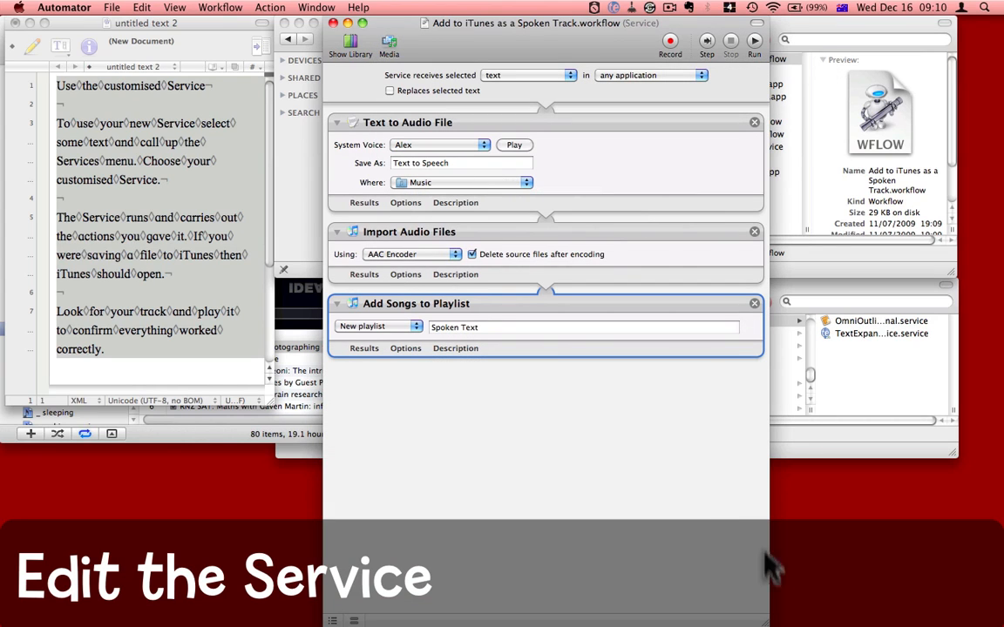
drag(769, 620, 641, 449)
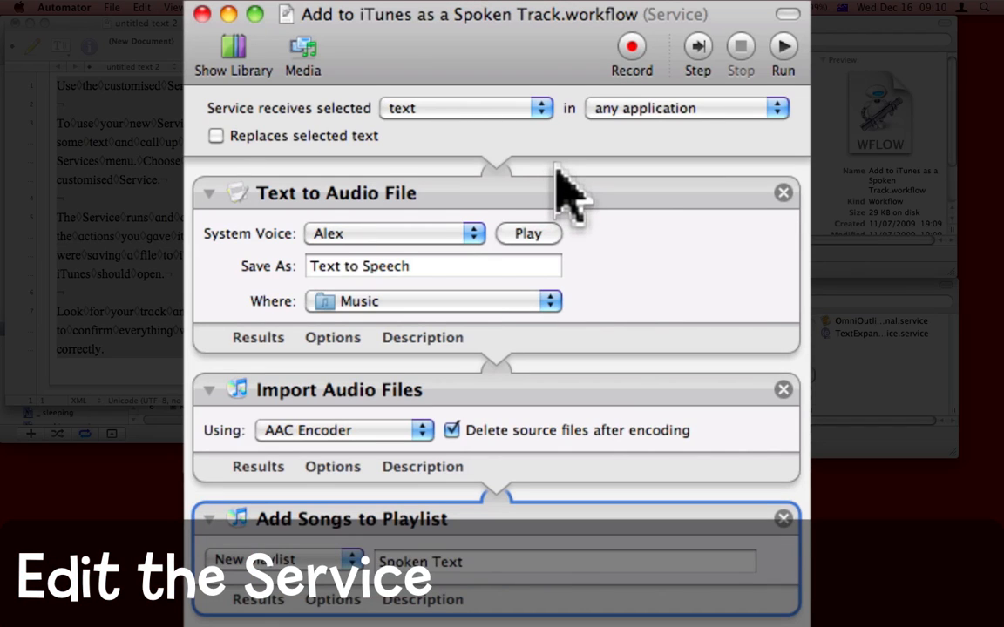
In the Text to Audio File action, set the voice to Vicki, the file name to "spoken text" and the location to Music.
click(473, 234)
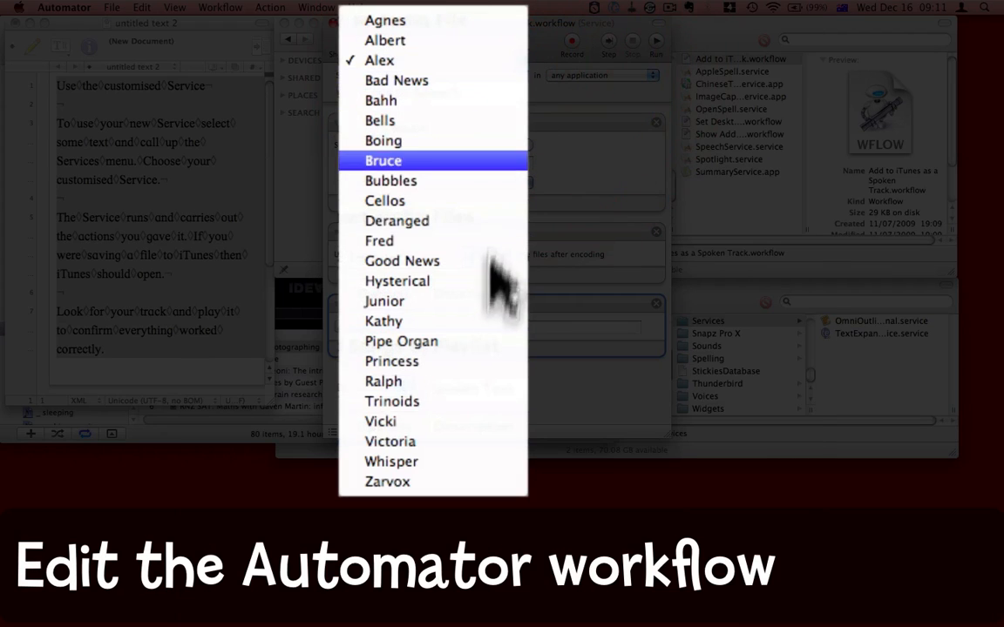
click(466, 418)
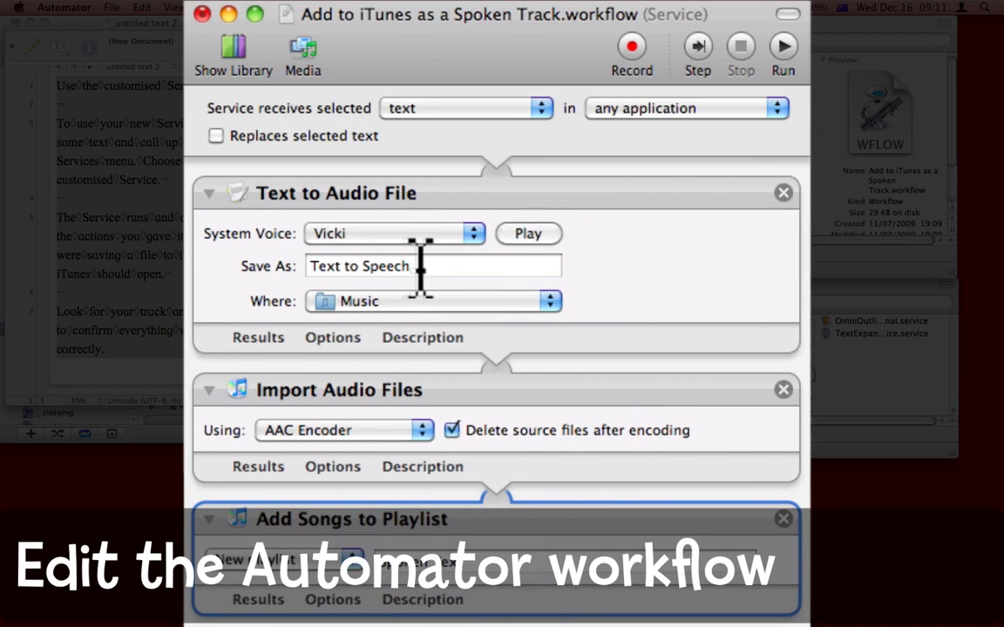
drag(408, 266, 291, 265)
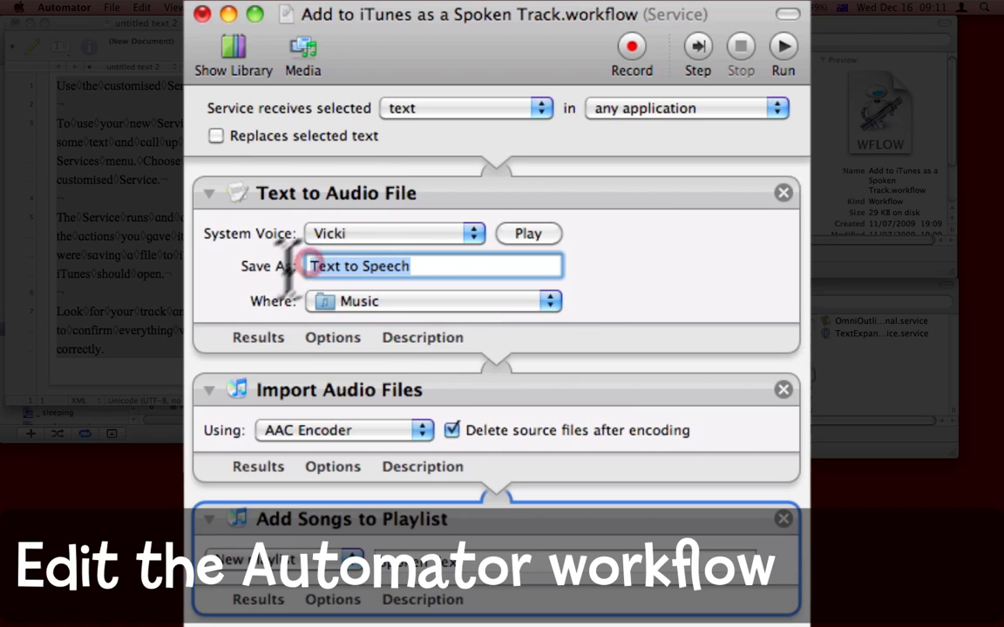
text(spoken text)
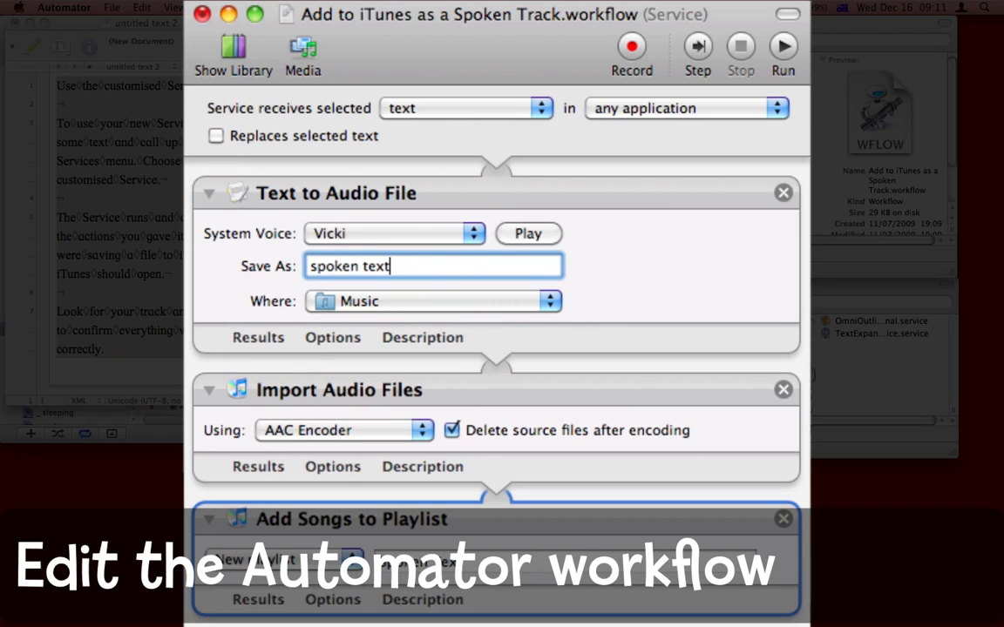
click(470, 305)
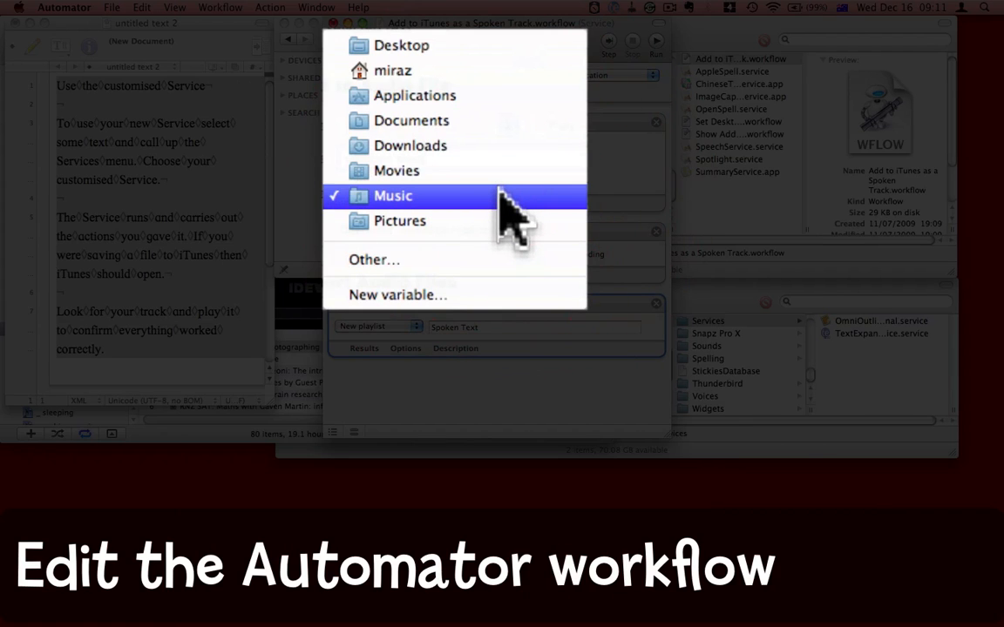
click(506, 202)
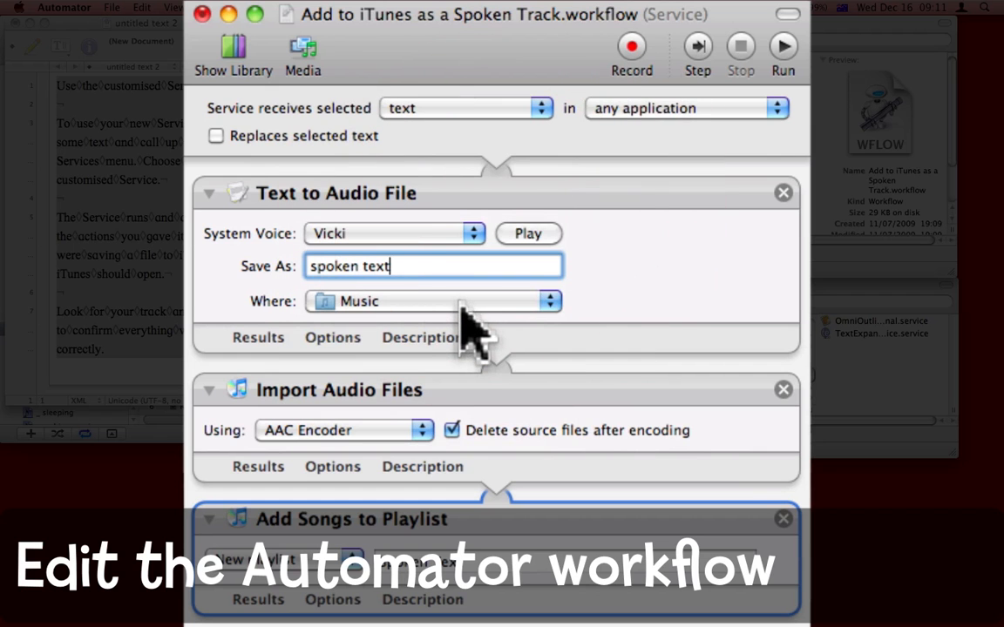
Keep AAC Encoder for the audio import and have the songs added to the existing playlist At the Beach.
click(421, 429)
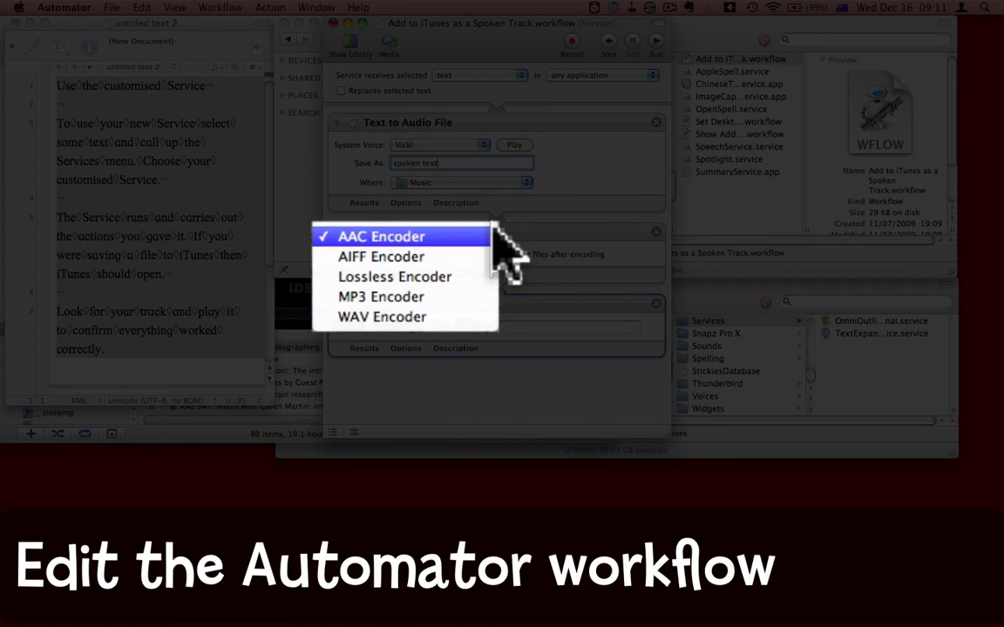
click(456, 240)
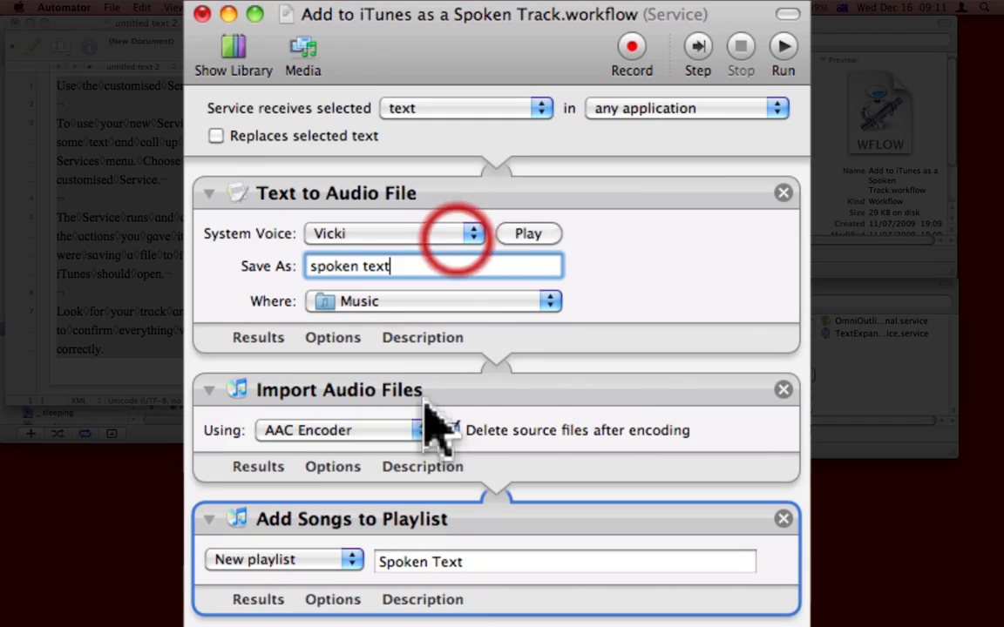
click(353, 560)
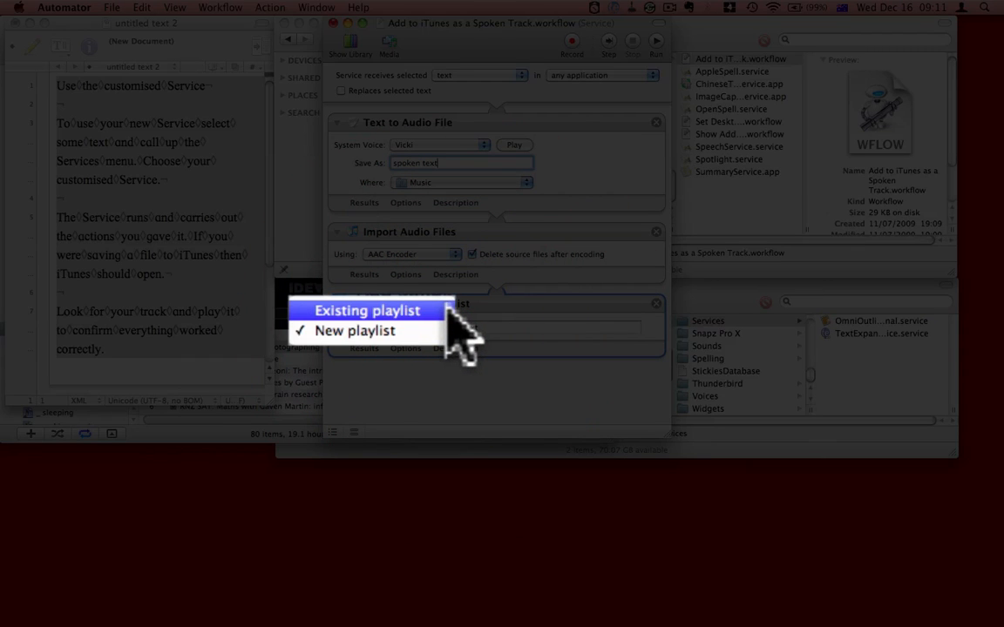
click(446, 310)
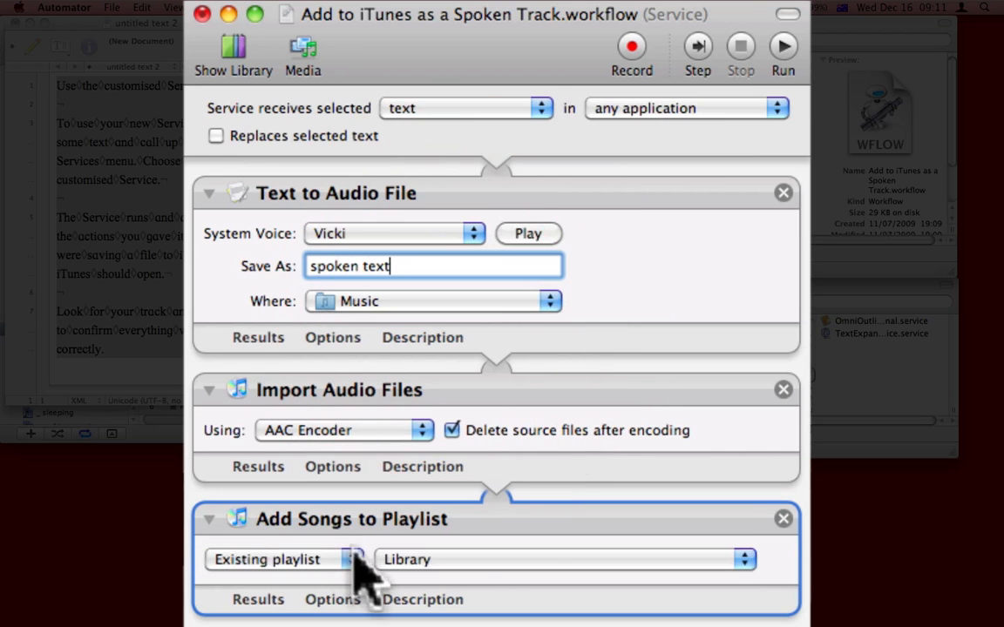
click(535, 560)
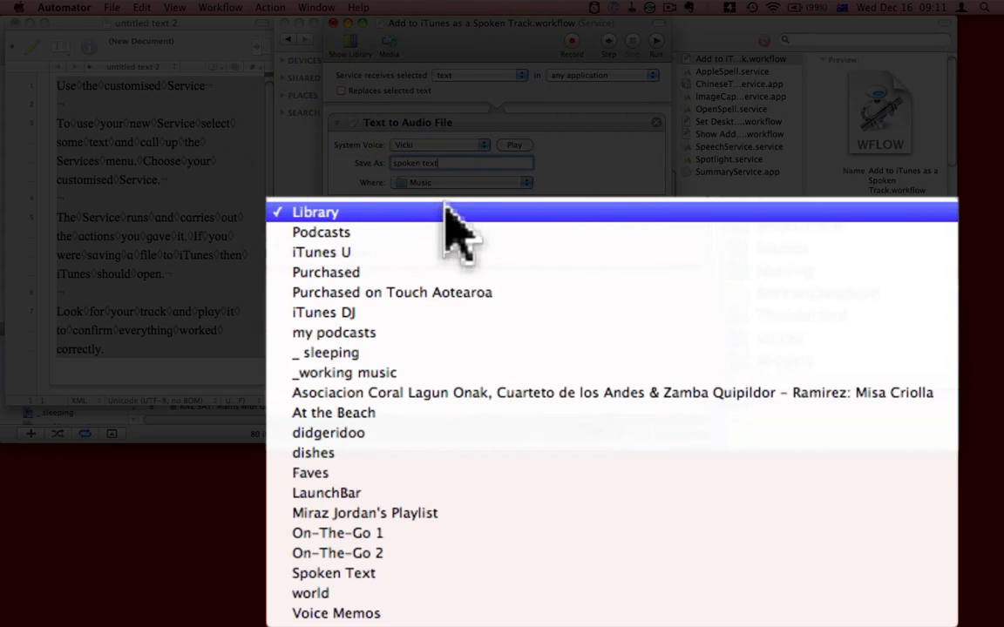
click(411, 411)
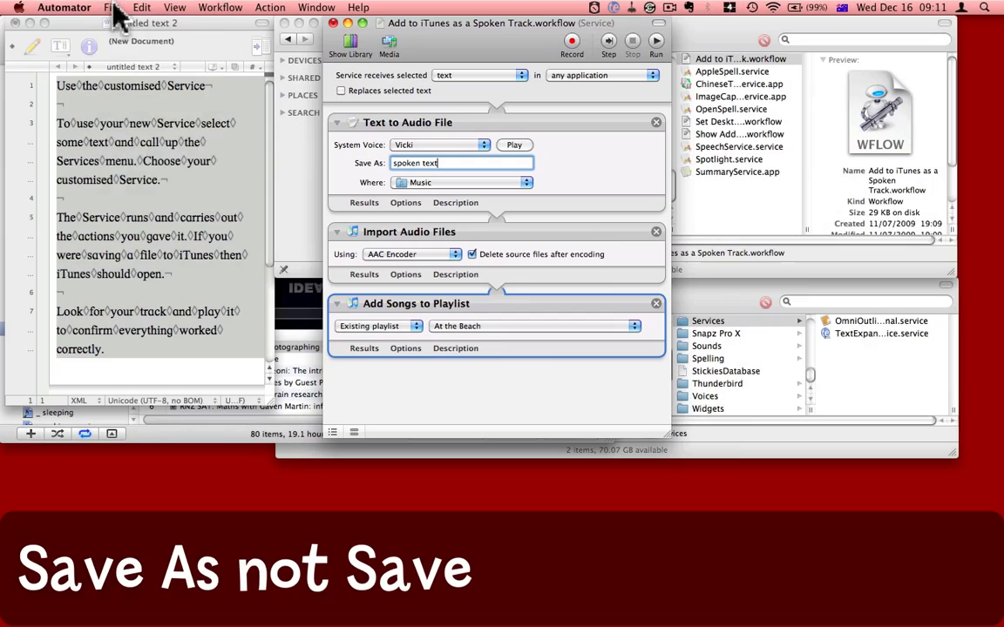
Try to save the edited workflow under its existing name and dismiss the alert.
click(115, 8)
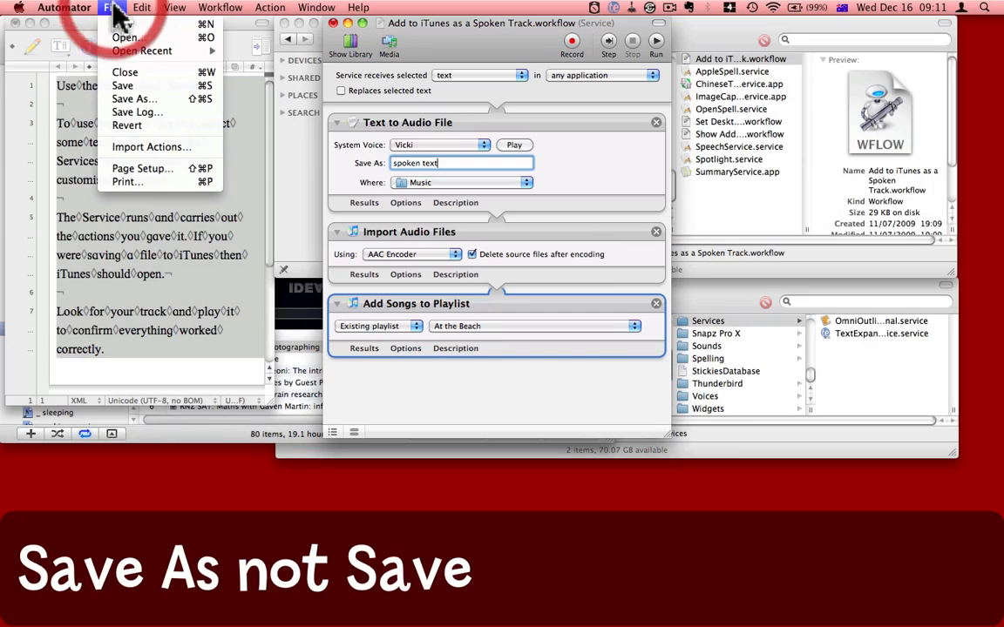
click(122, 87)
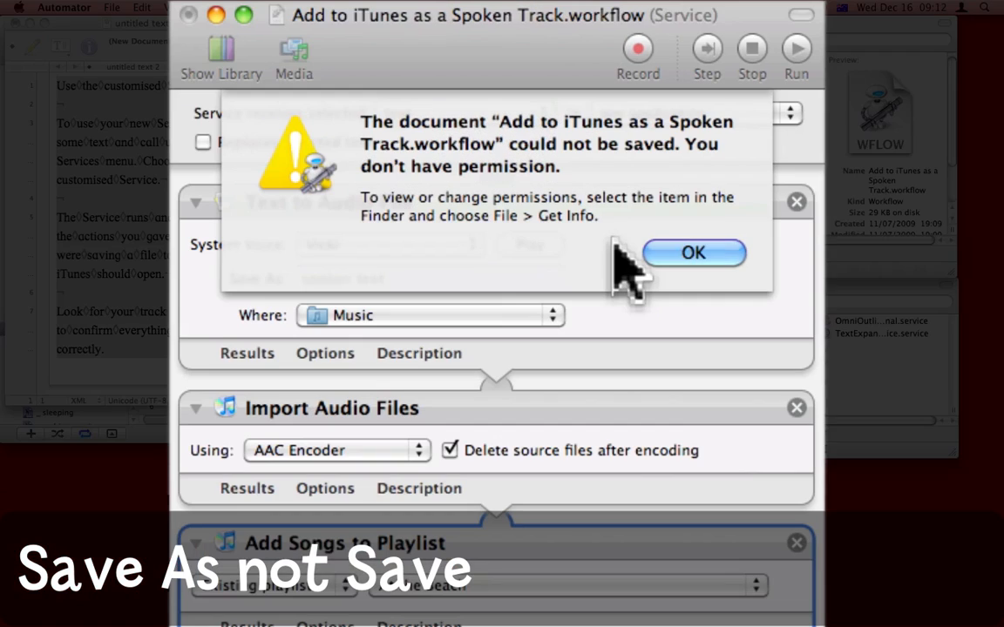
click(686, 252)
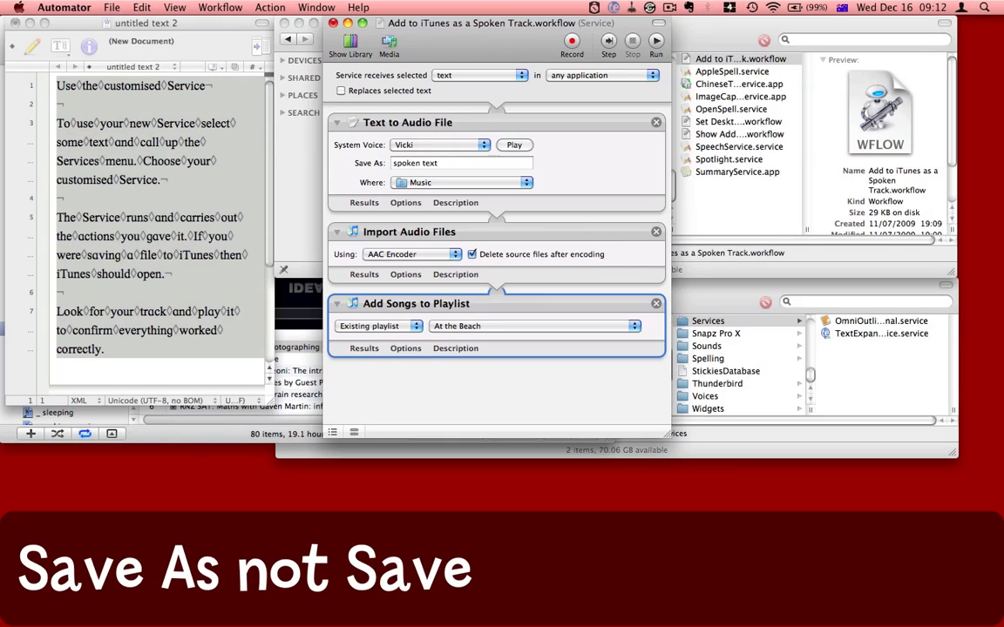
Save the edited workflow as a new service named "speak the file" and check for it in the user's Services folder in Finder.
click(117, 9)
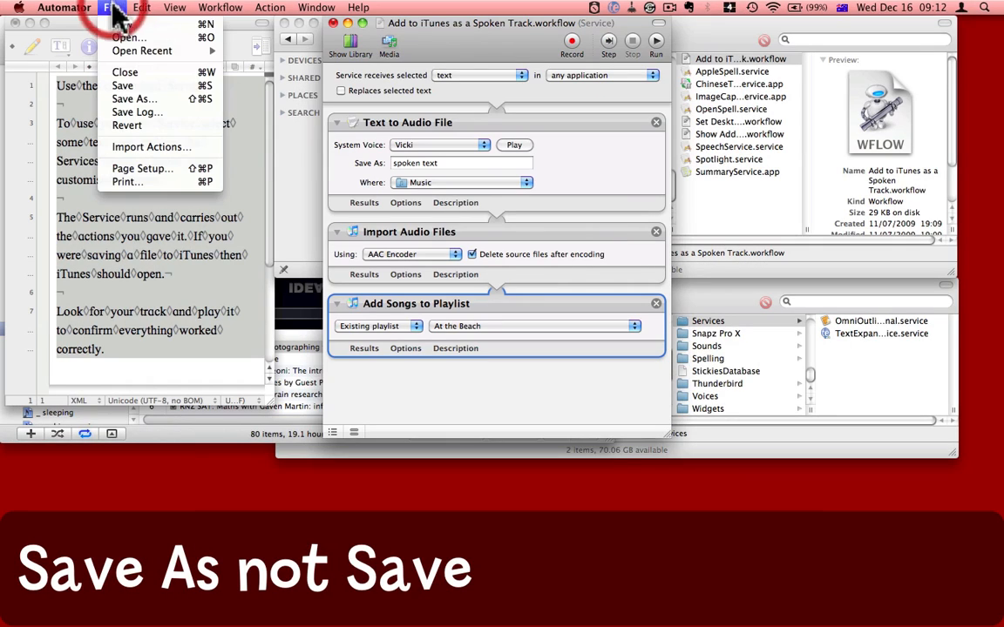
click(130, 101)
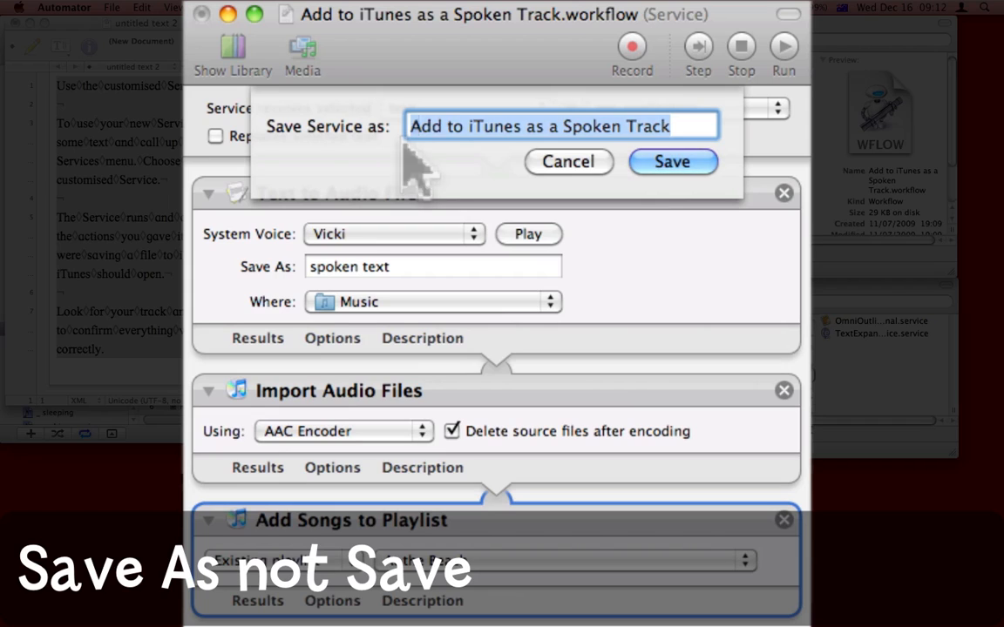
text(speak)
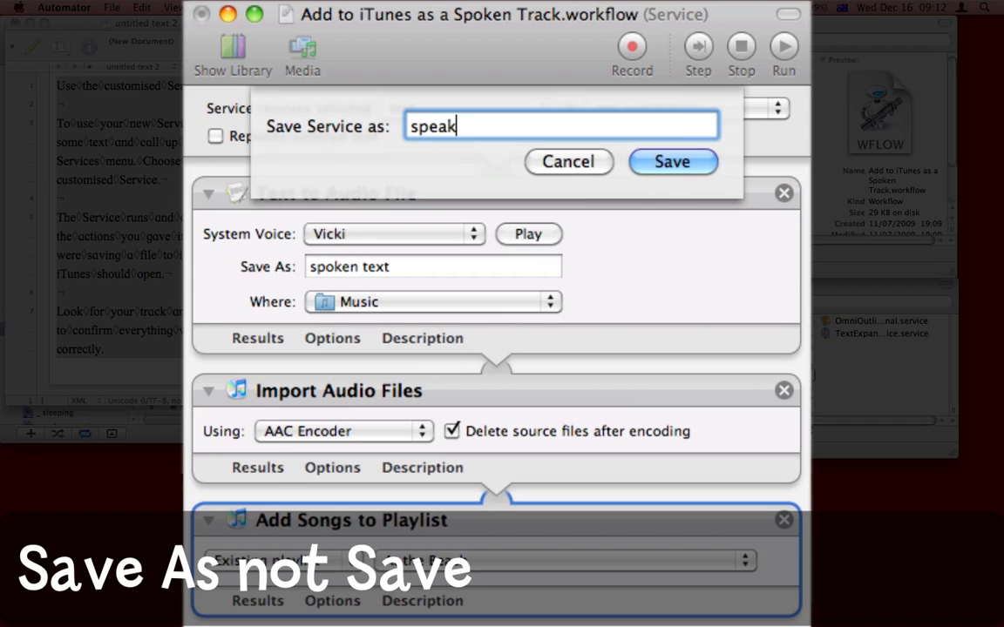
text( the file)
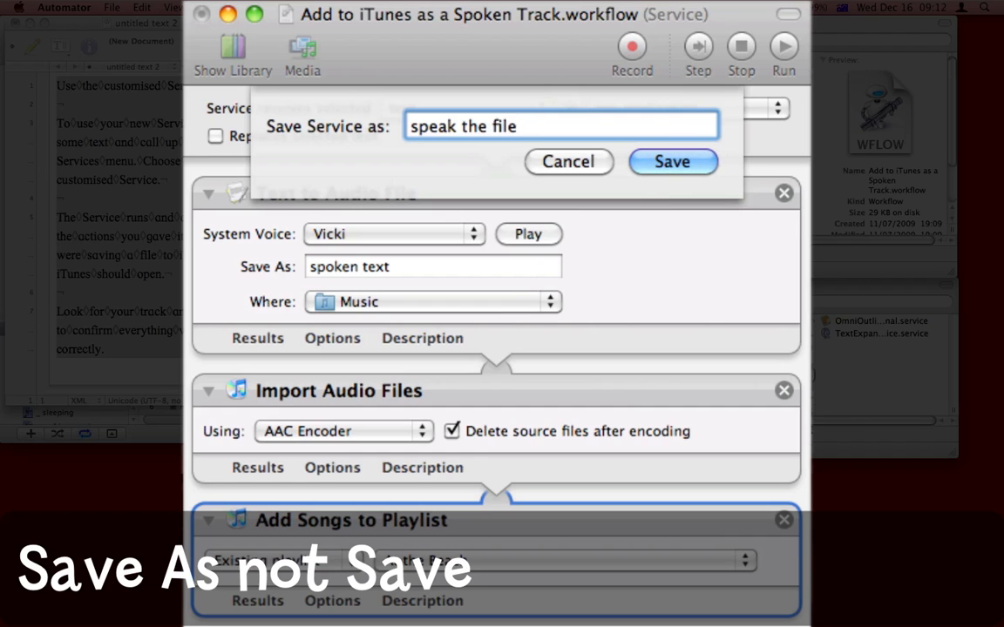
click(694, 161)
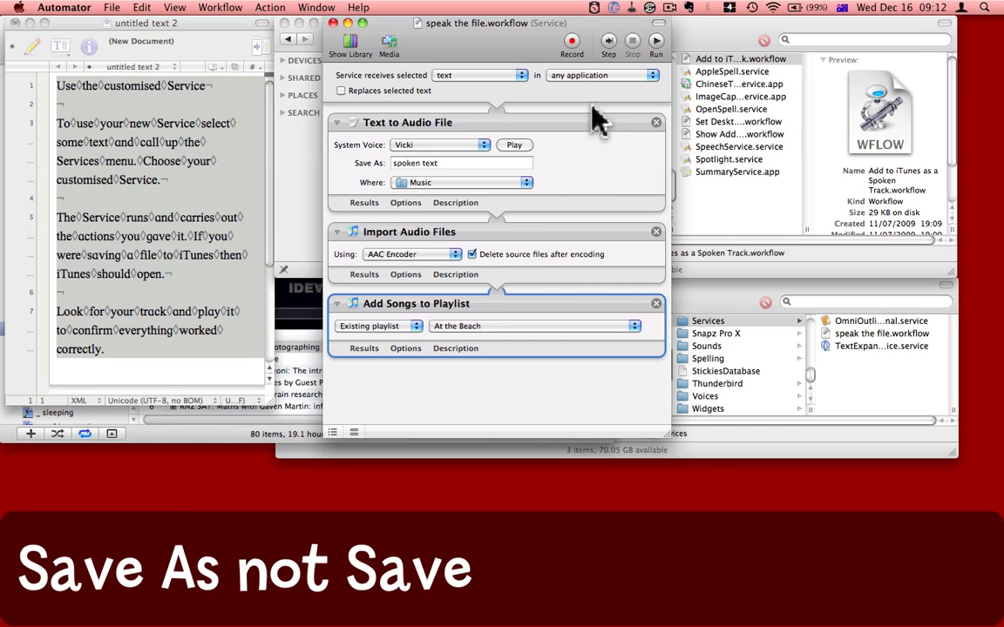
click(722, 290)
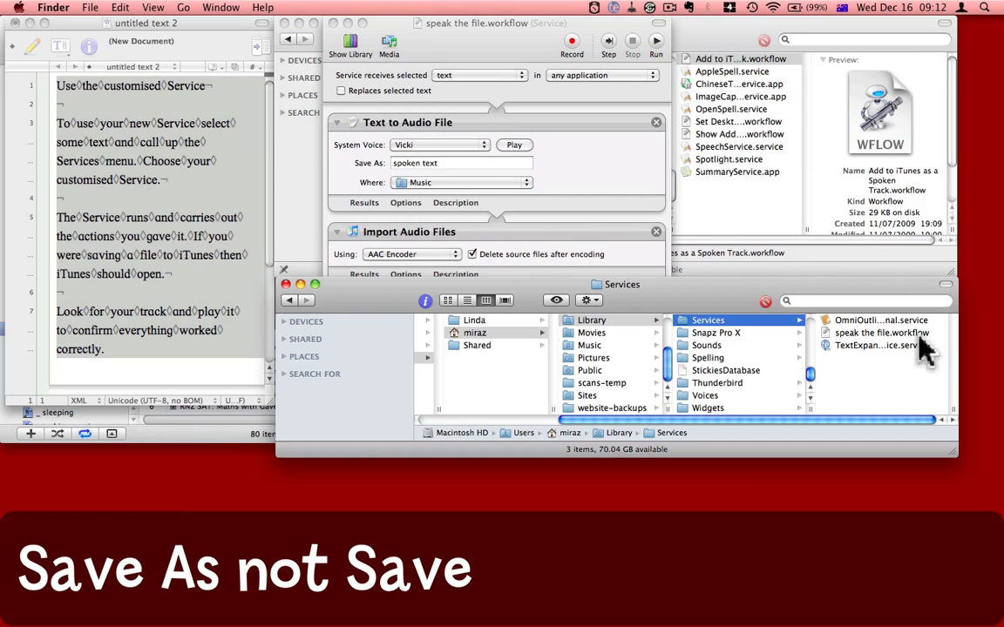
Switch to BBEdit and run the "speak the file" service on the selected text of the untitled document.
click(268, 399)
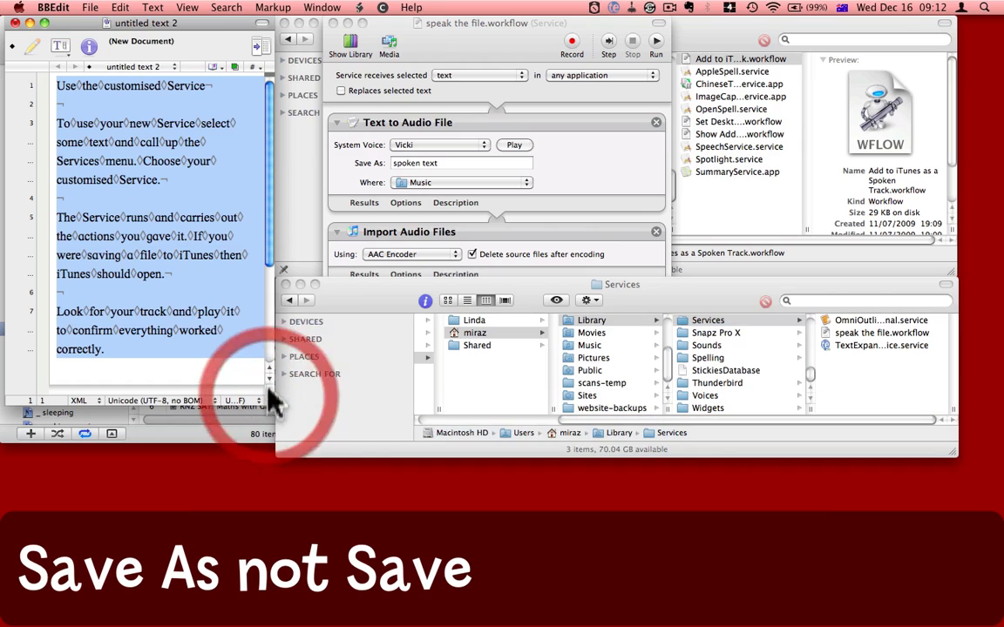
click(54, 8)
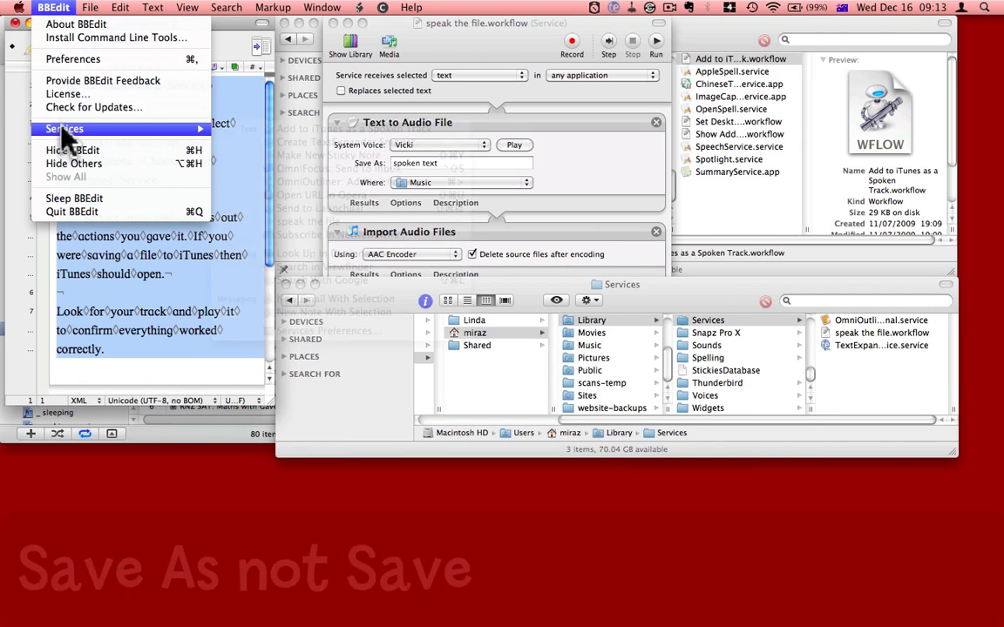
mouse_move(66, 131)
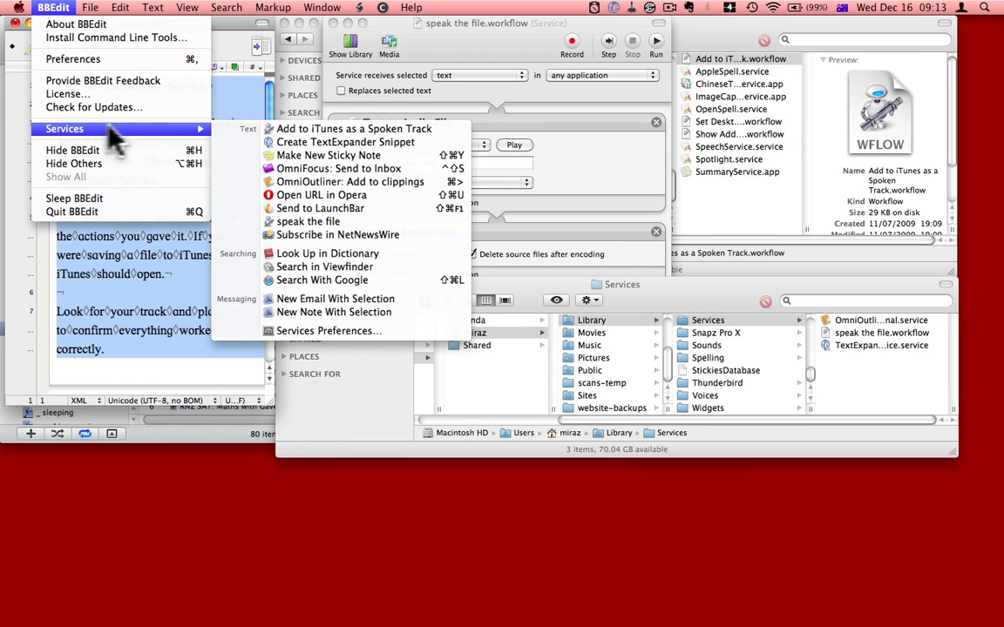
click(368, 223)
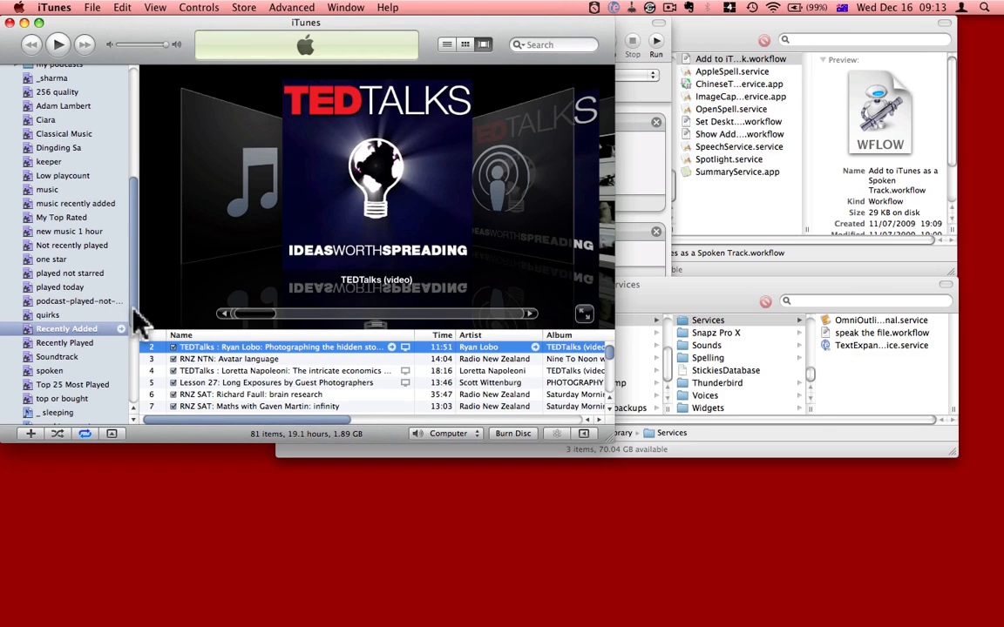
Open the At the Beach playlist in iTunes, play the "spoken text" track briefly and pause it.
drag(135, 316, 130, 376)
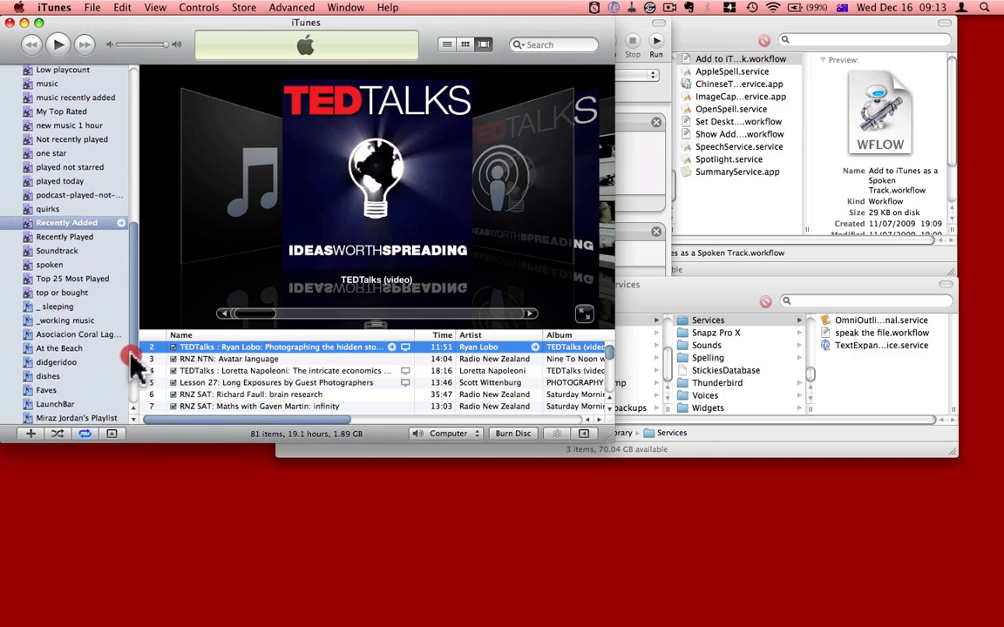
click(31, 347)
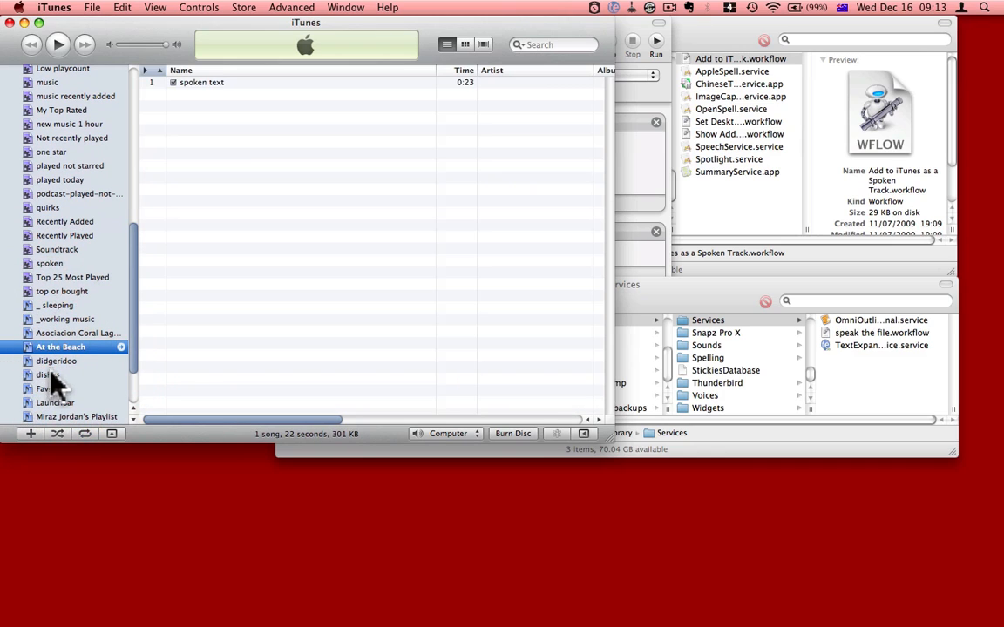
click(252, 83)
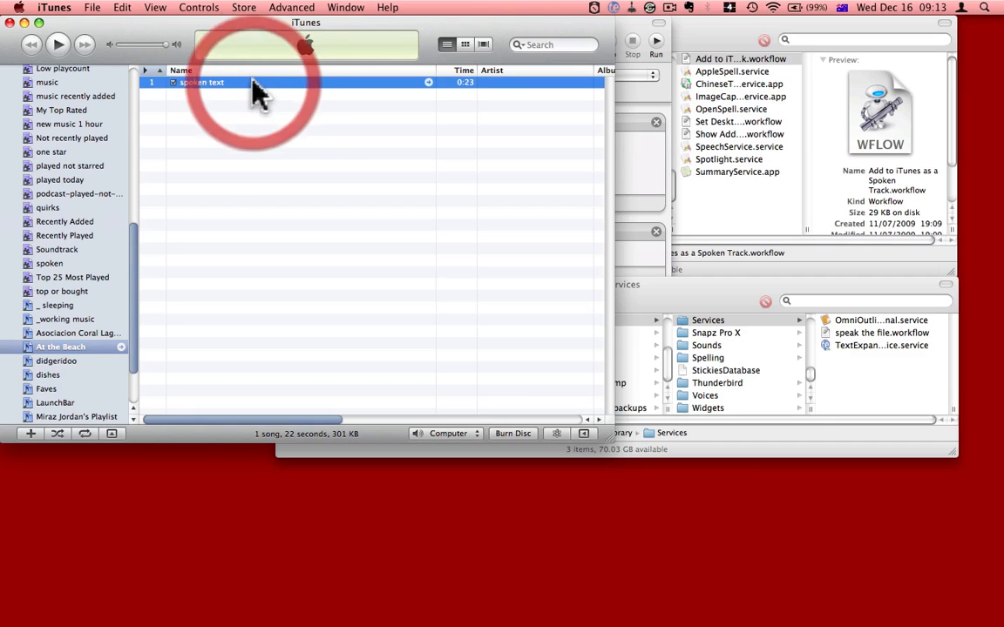
double_click(252, 83)
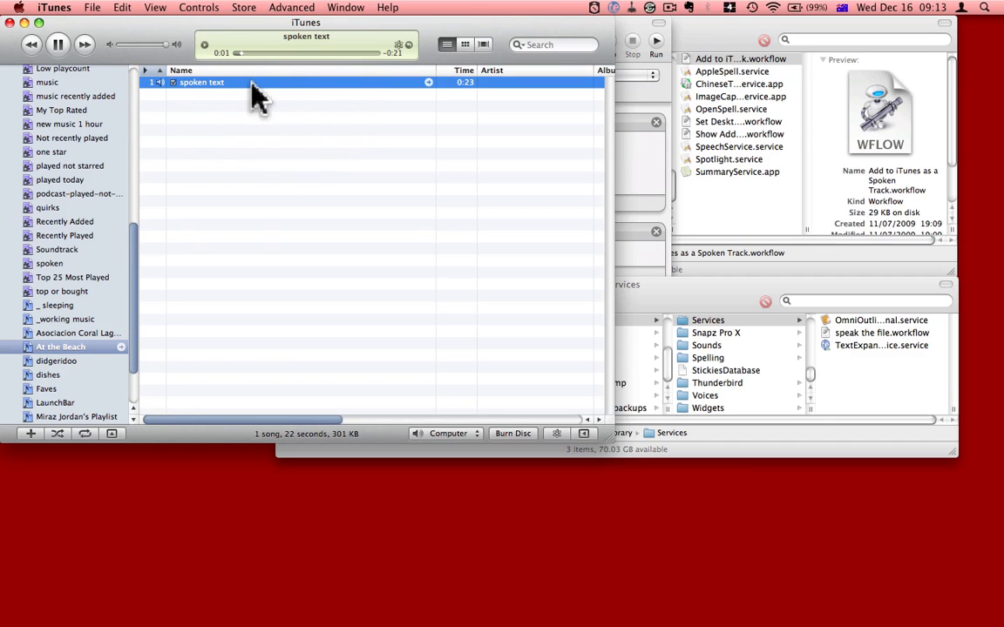
click(55, 41)
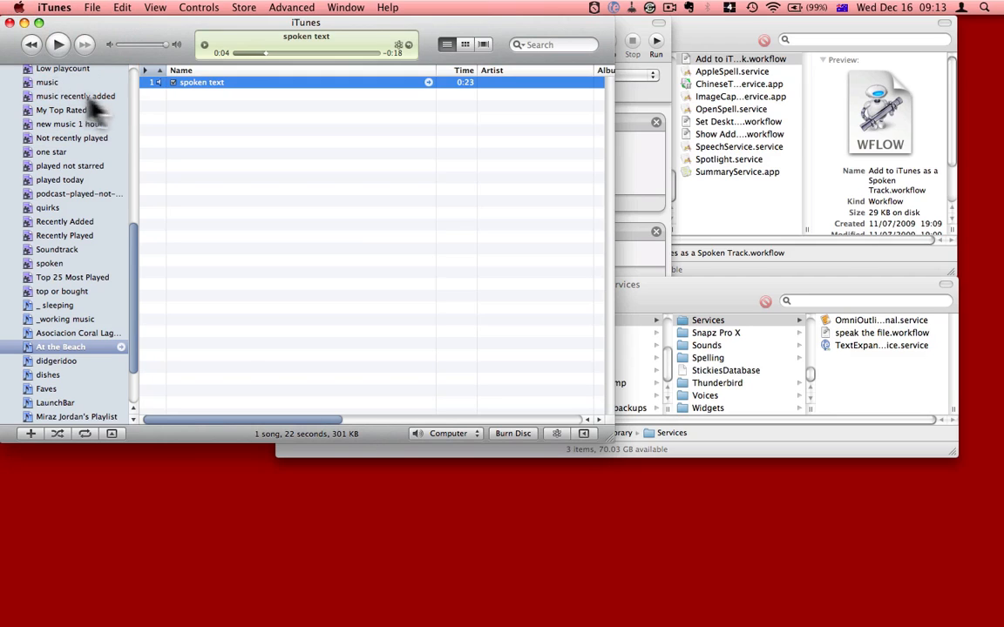